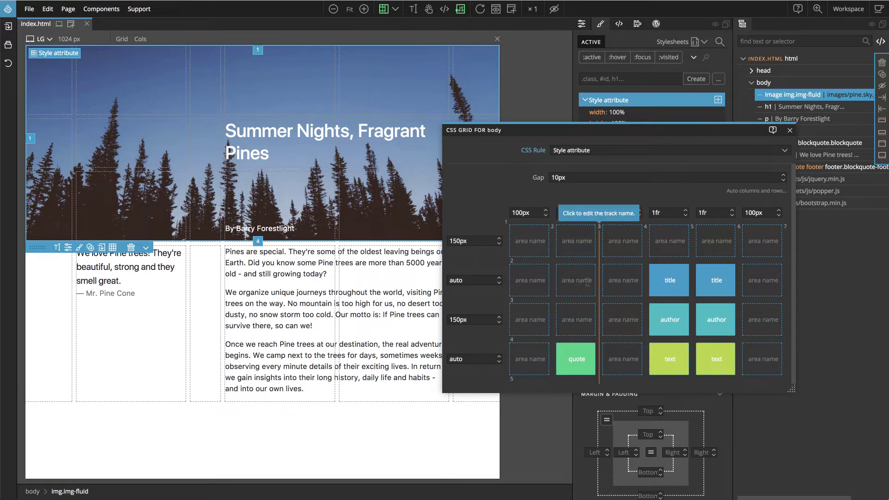
Name the body grid's first column line header-start and its last column line header-end.
click(507, 274)
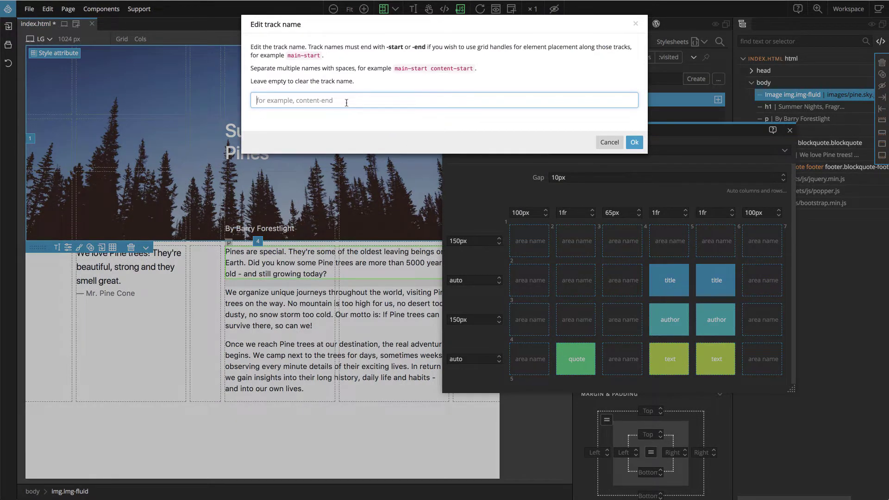
text(header-start)
click(636, 143)
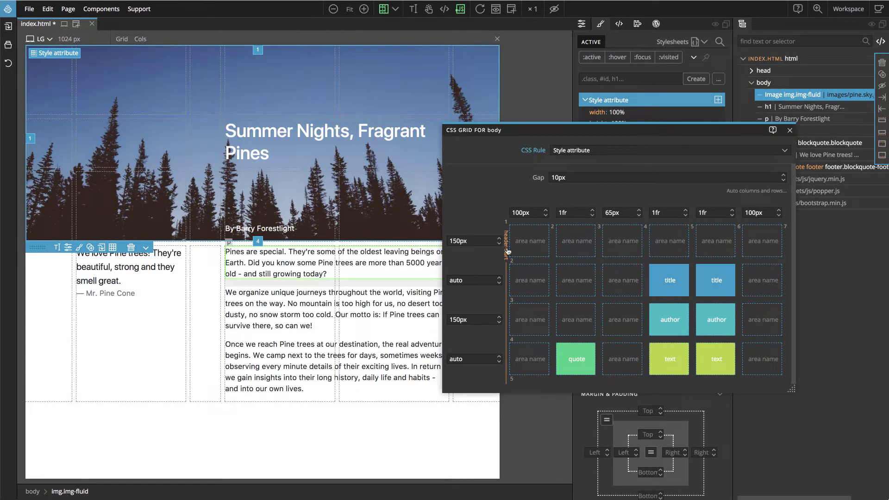
click(786, 266)
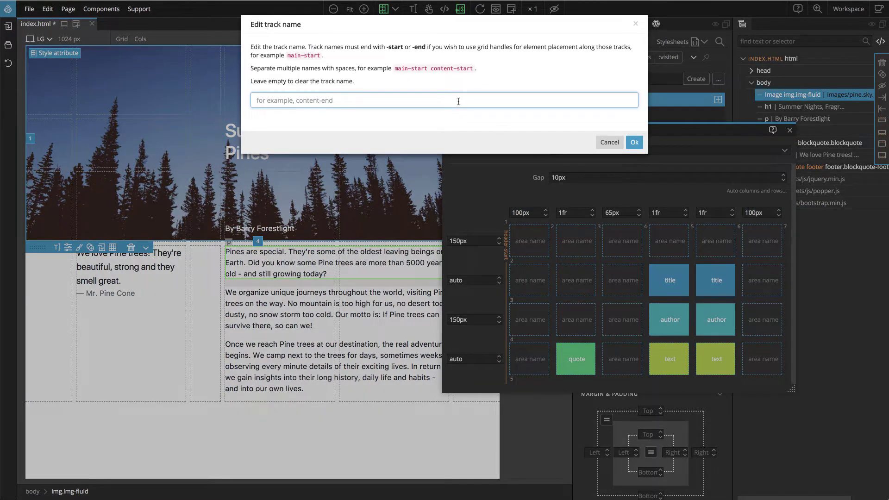
text(header-end)
click(634, 143)
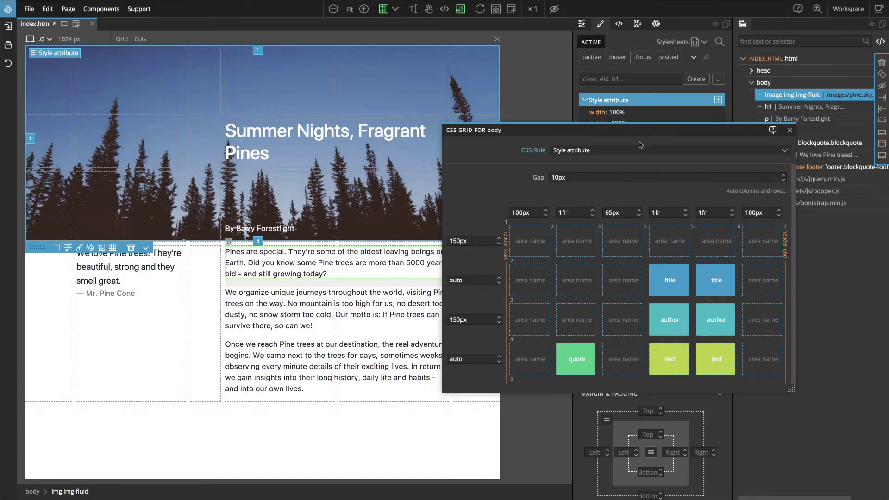
Name the top row line header-start and the line above the fourth row header-end.
click(541, 225)
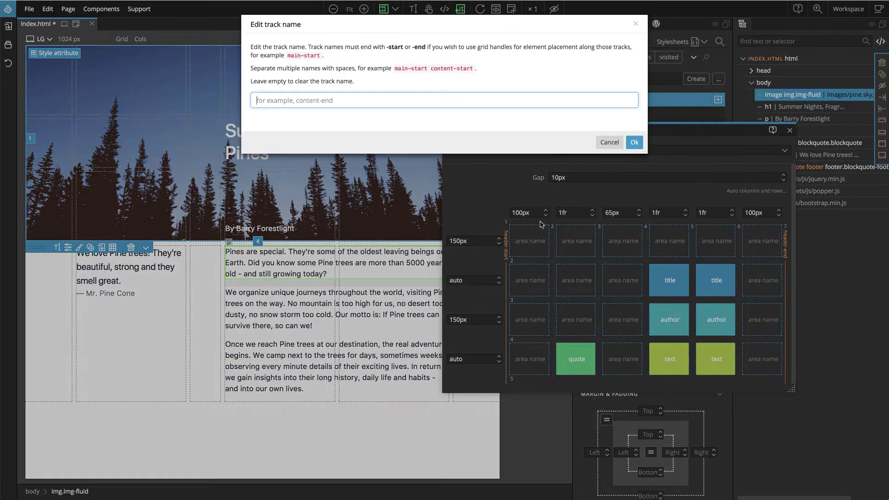
text(header-start)
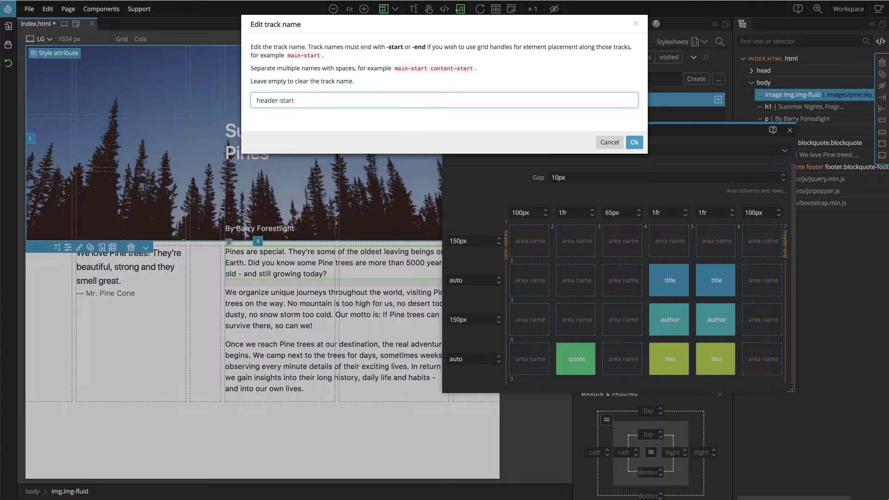
click(635, 144)
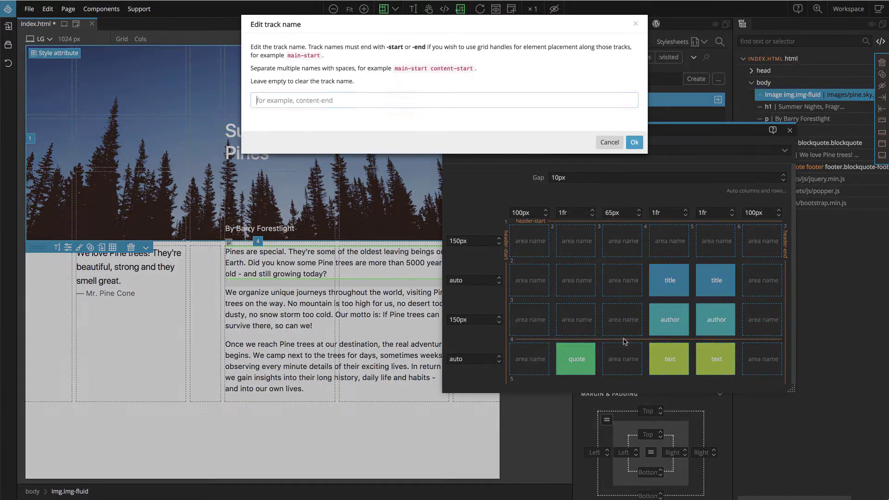
click(624, 340)
text(header-end)
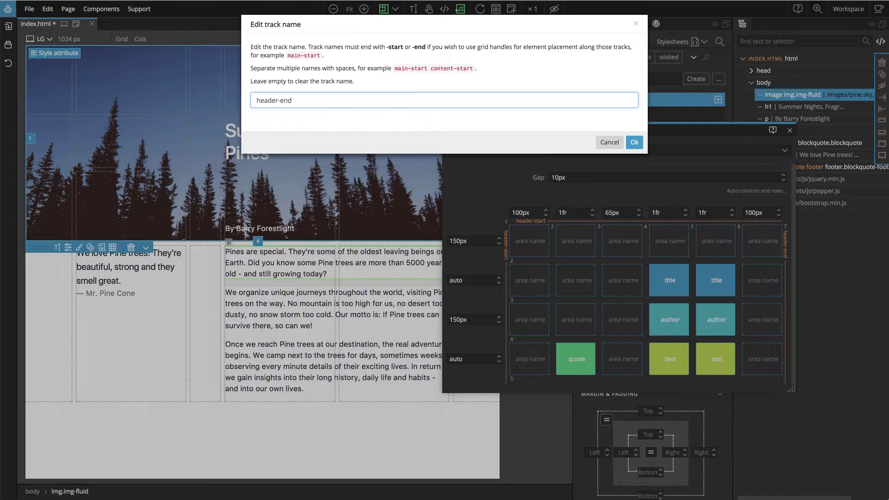
click(635, 145)
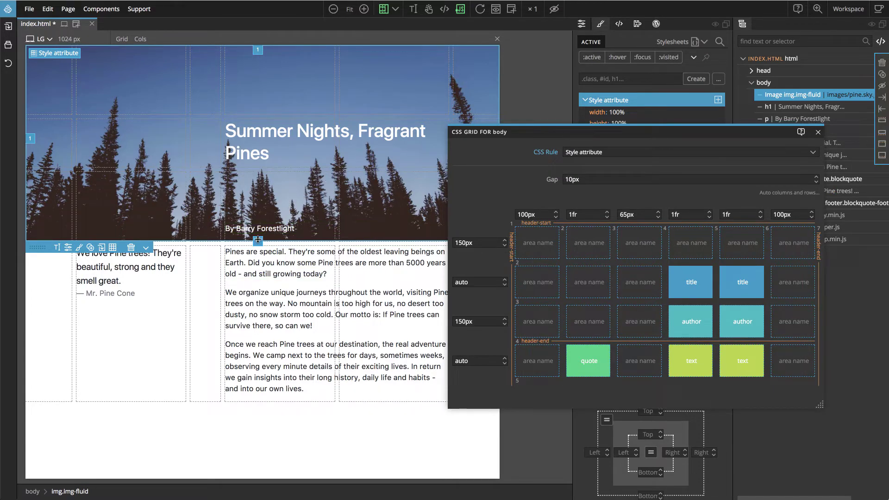
Stretch the pine image's grid lines so it fills the named header area.
mouse_move(258, 241)
mouse_down()
mouse_move(258, 231)
mouse_move(258, 239)
mouse_up()
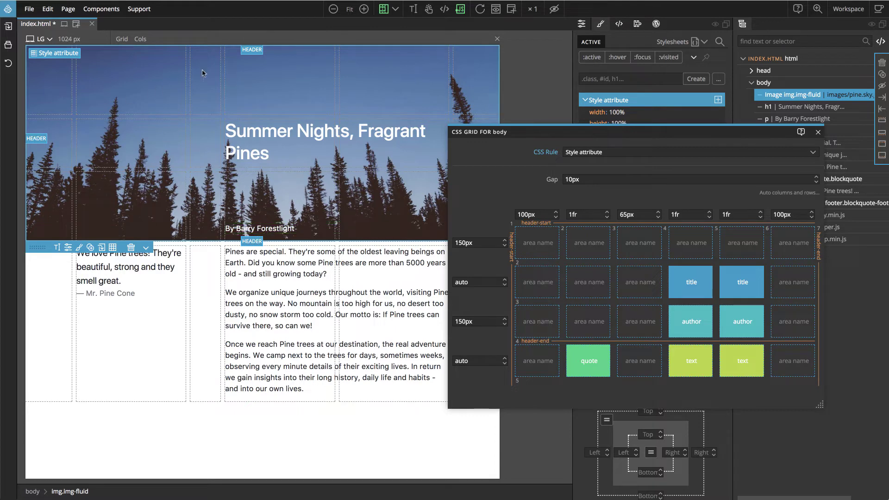
drag(469, 129, 536, 132)
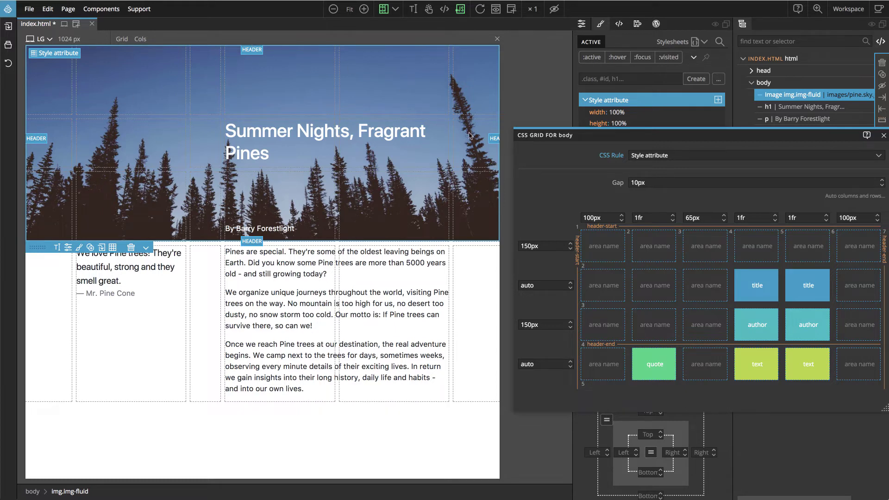
drag(628, 136, 576, 133)
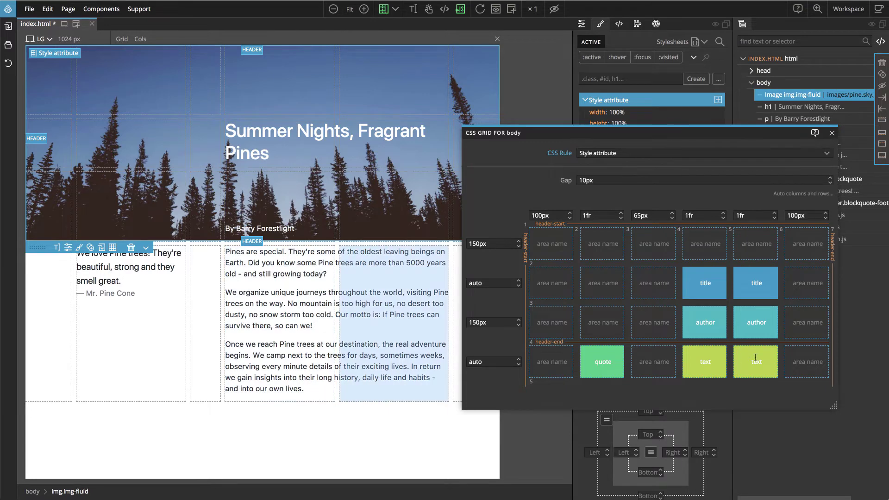
Delete the fourth 1fr column and raise the new fourth column to 2fr.
mouse_move(719, 213)
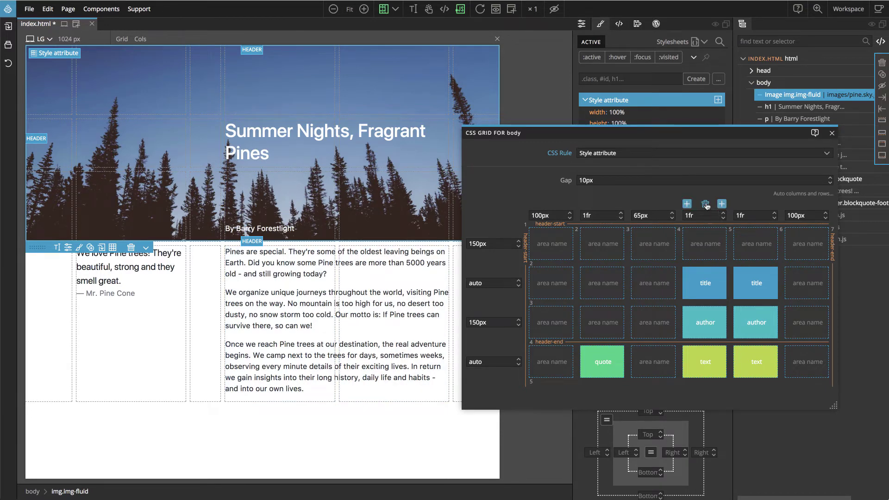
click(706, 205)
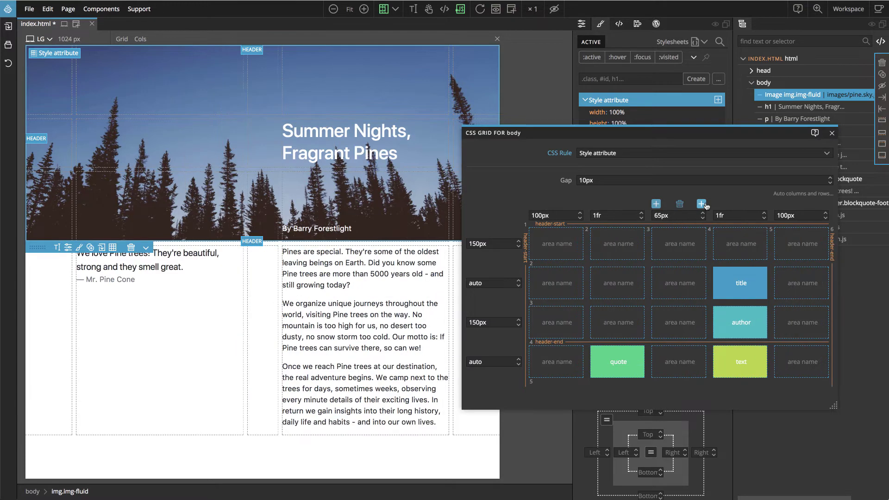
click(732, 215)
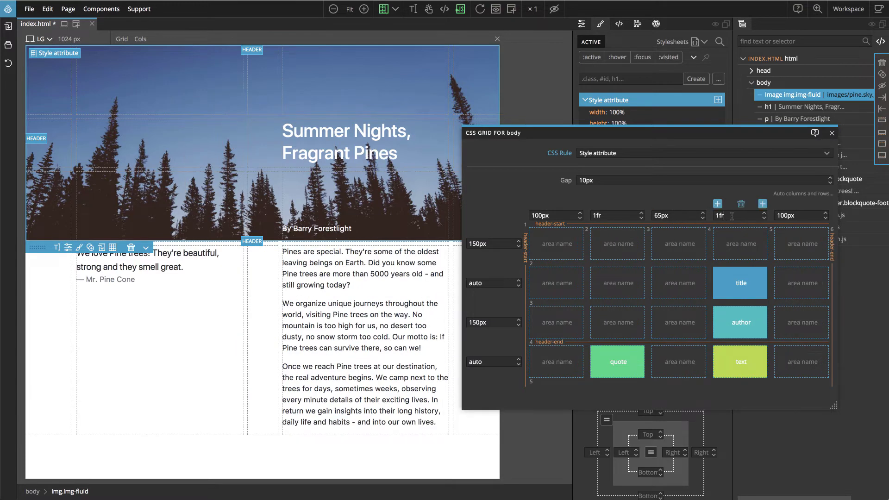
key(Up)
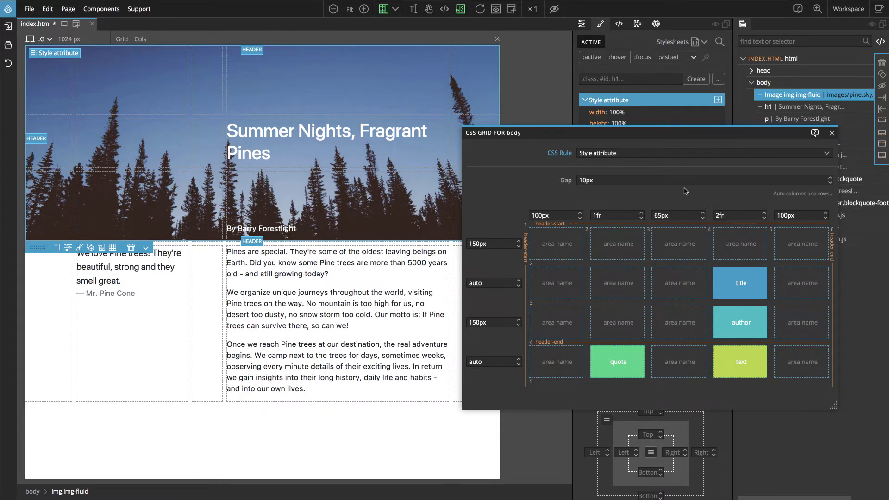
mouse_move(713, 211)
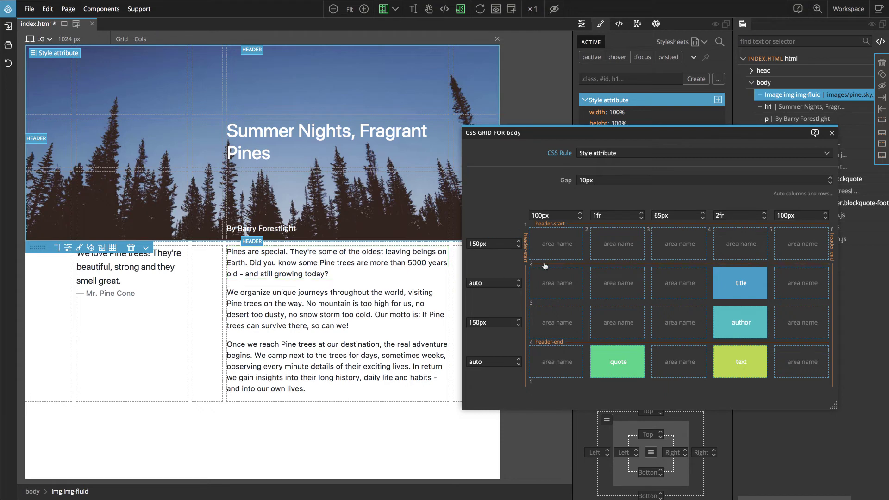
Add a fifth auto row to the body grid and name grid line 4 header-end.
click(493, 334)
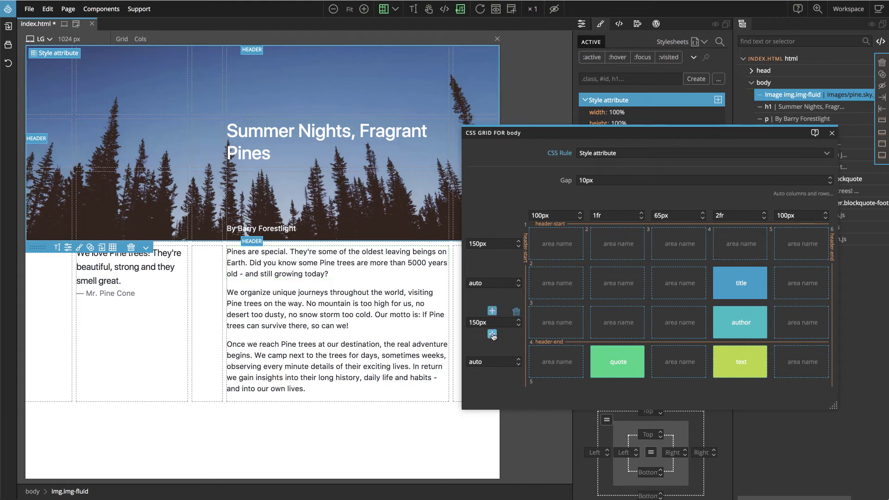
scroll(521, 336, down, 2)
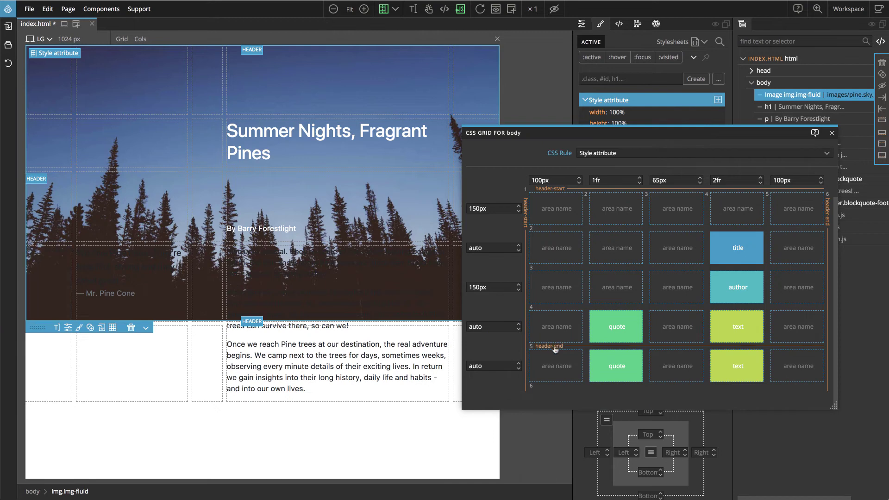
click(561, 308)
text(header-end)
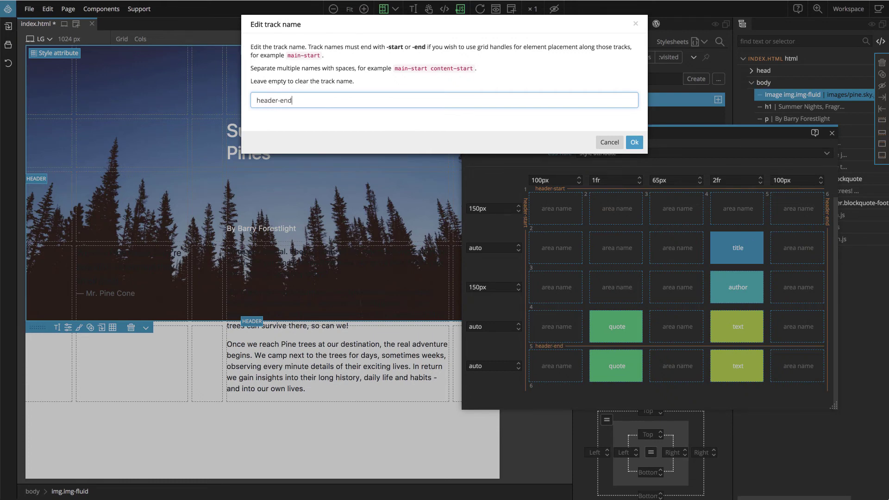
key(Return)
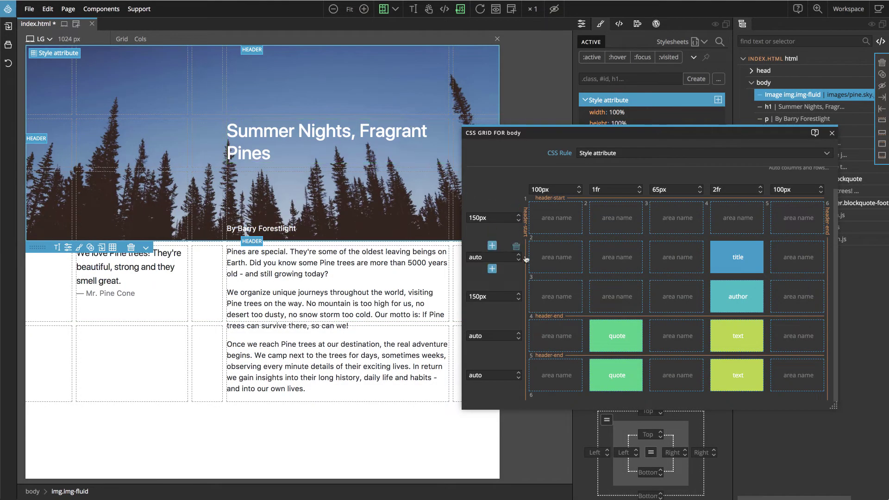
Clear the header-end name from grid line 5.
click(577, 356)
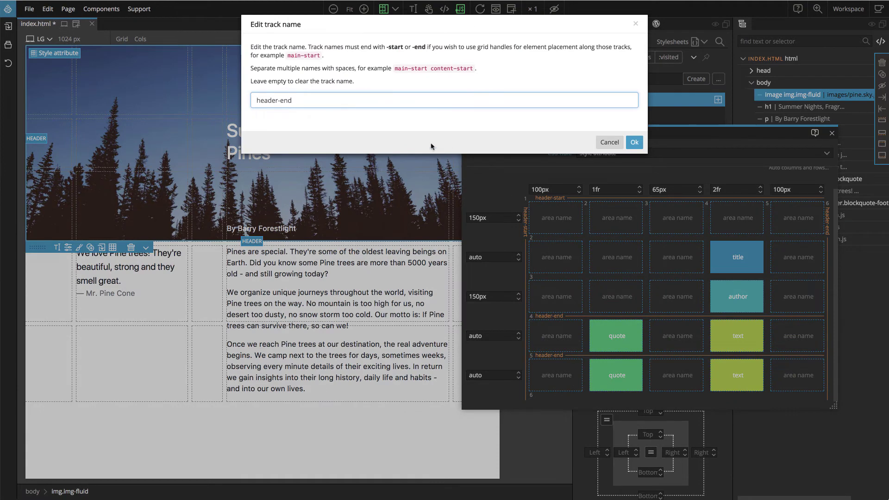
drag(325, 101, 247, 101)
key(BackSpace)
click(634, 142)
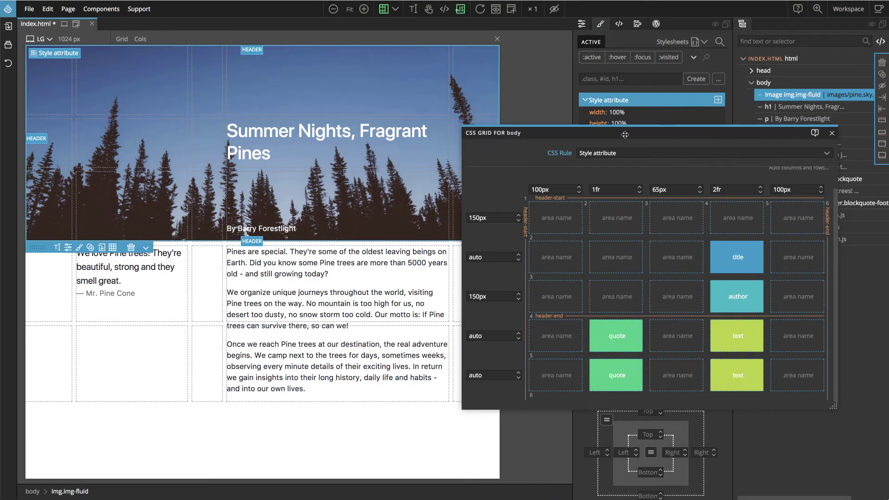
mouse_move(508, 287)
Remove the quote and text areas from row 4, leaving them in row 5, and give row 4 a pixel size.
click(616, 336)
click(612, 385)
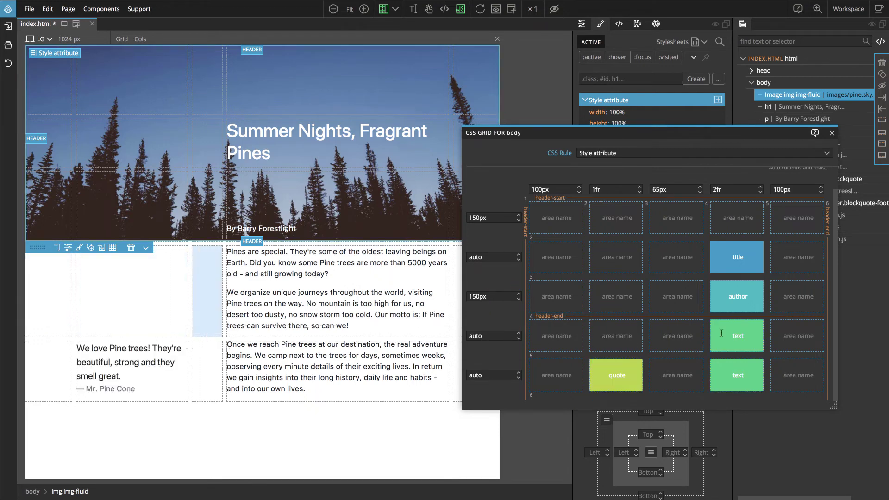
click(737, 337)
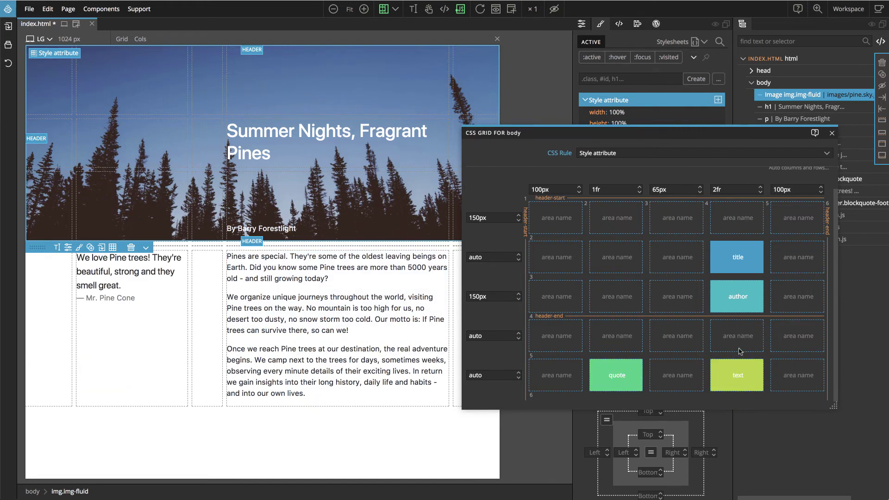
click(500, 336)
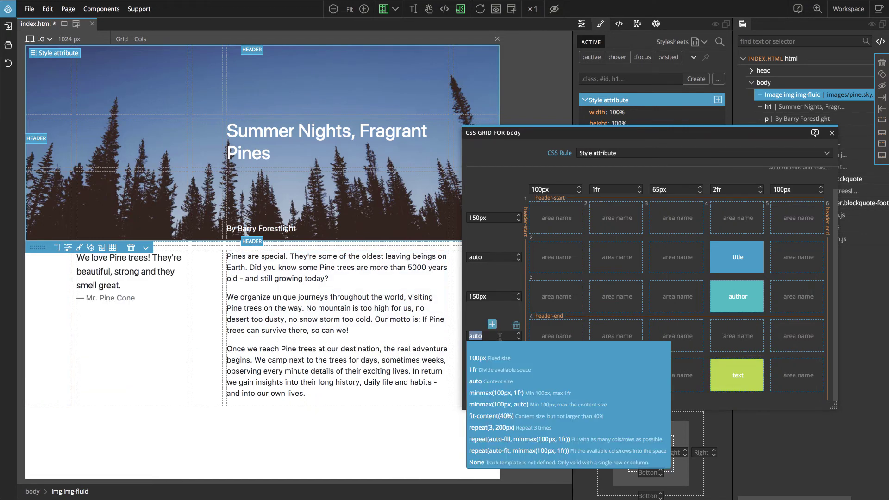
click(495, 358)
Shrink the fourth grid row to exactly 20px high.
drag(519, 337, 522, 370)
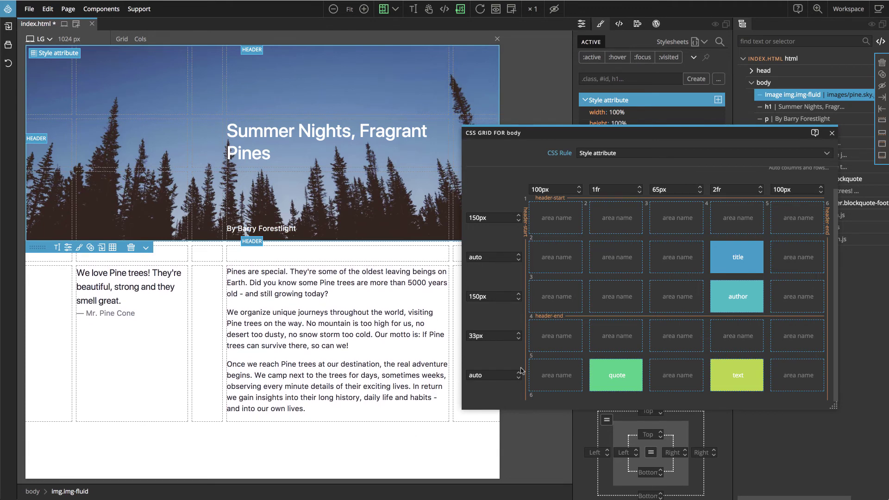
drag(522, 371, 522, 372)
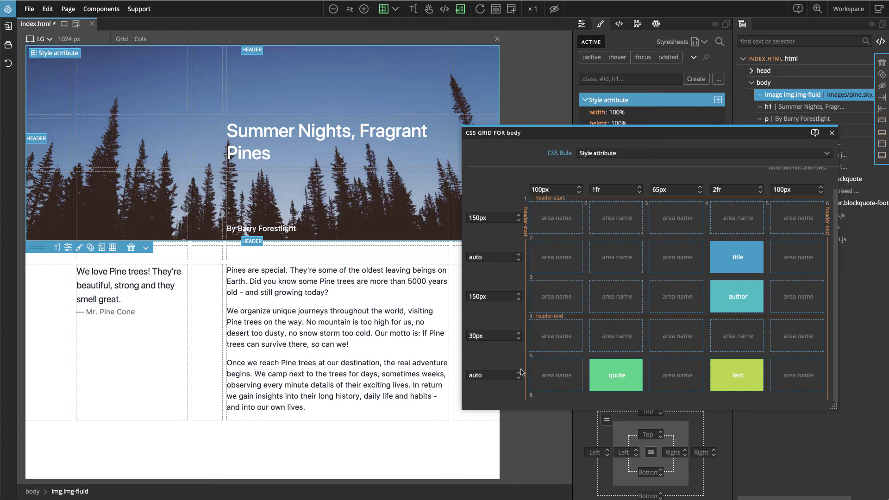
click(491, 335)
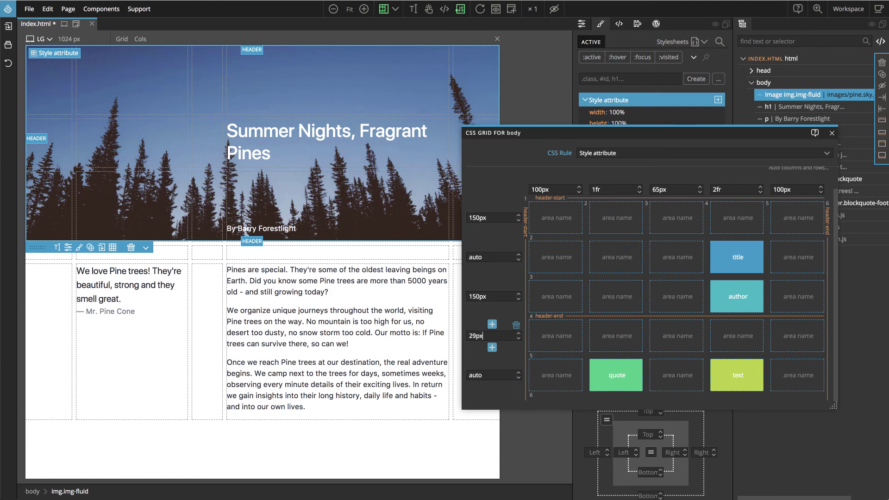
key(Down)
key(Up)
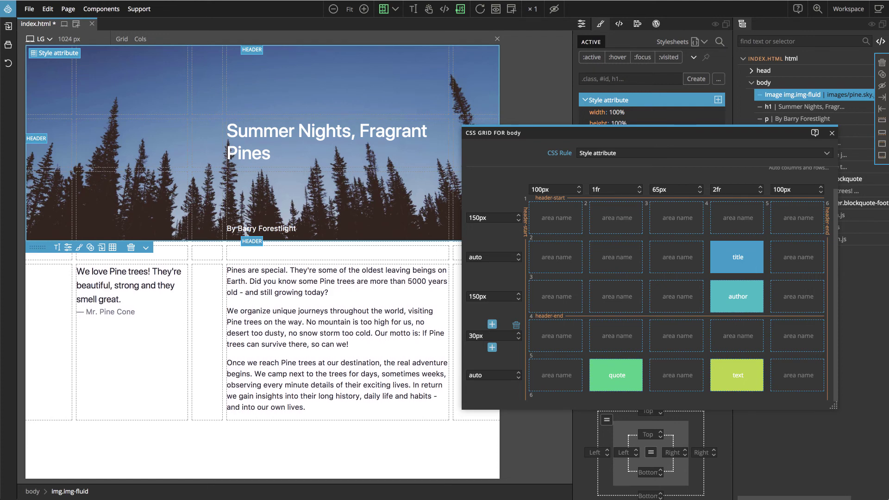
key(shift+Up)
key(shift+Down)
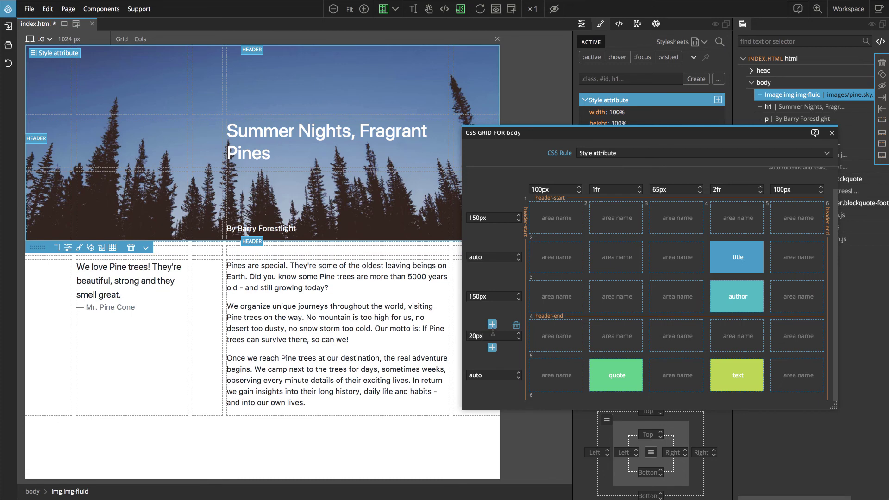
mouse_move(487, 305)
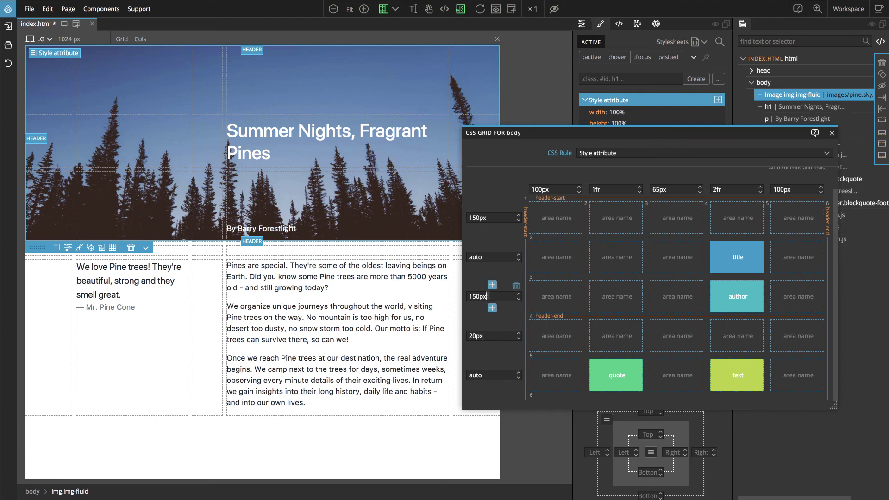
click(489, 296)
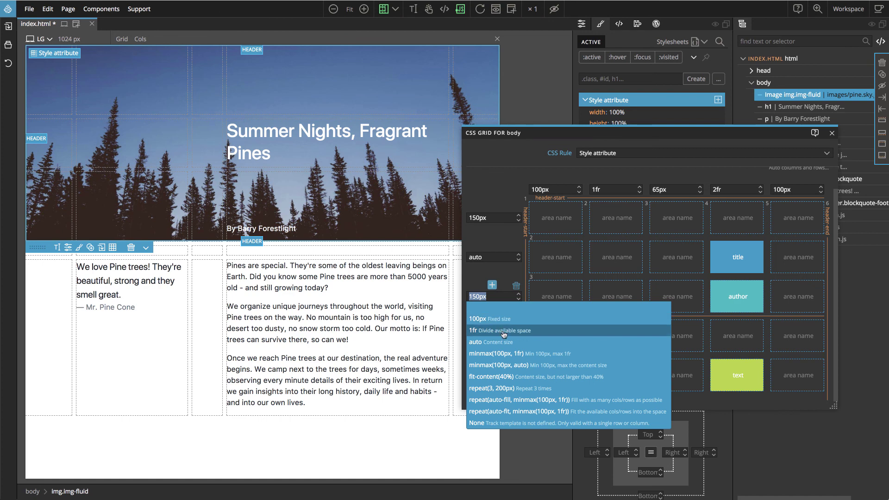